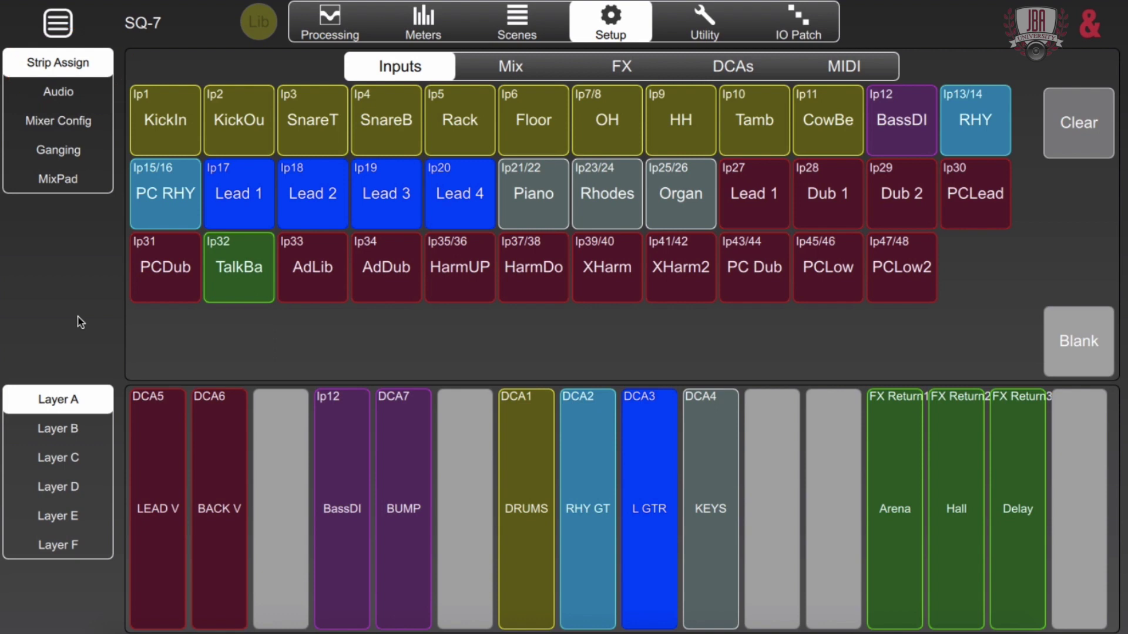
Browse the strip assignments of Layers C through F, then return to Layer A
click(72, 458)
click(72, 489)
click(70, 517)
click(70, 545)
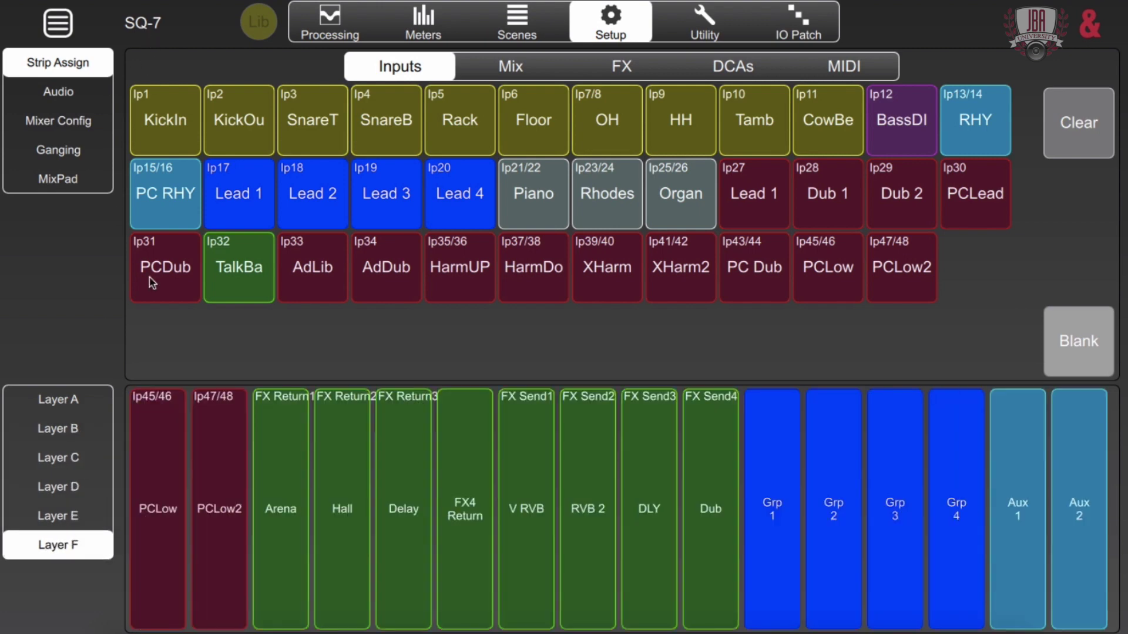
click(104, 400)
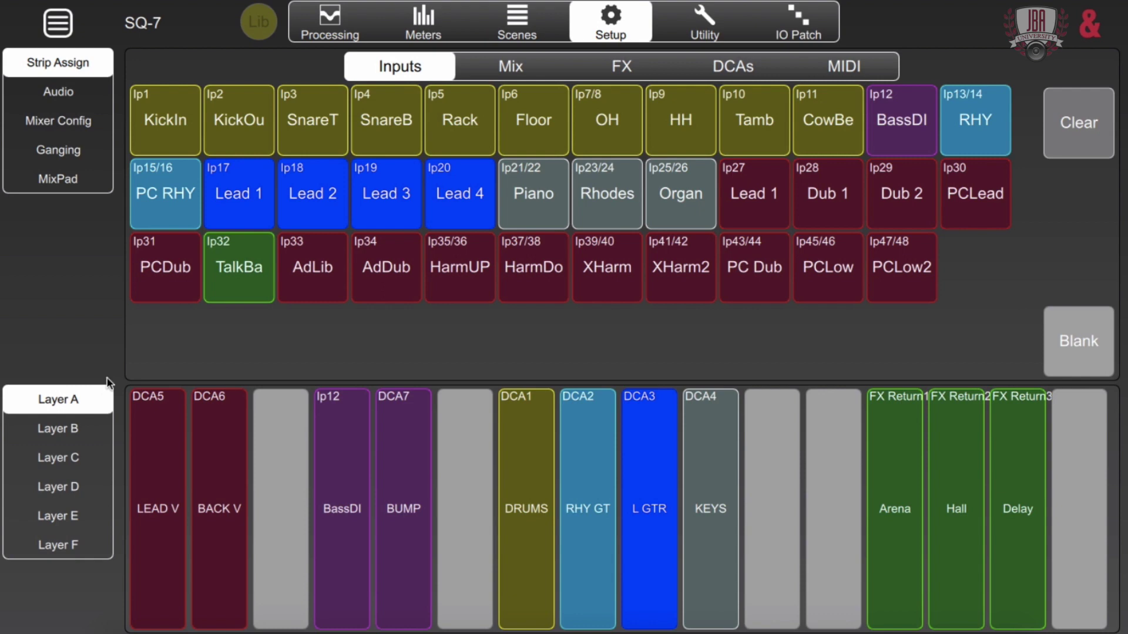
On Layer A, place and then remove KickIn, and insert a blank strip
drag(160, 129, 203, 447)
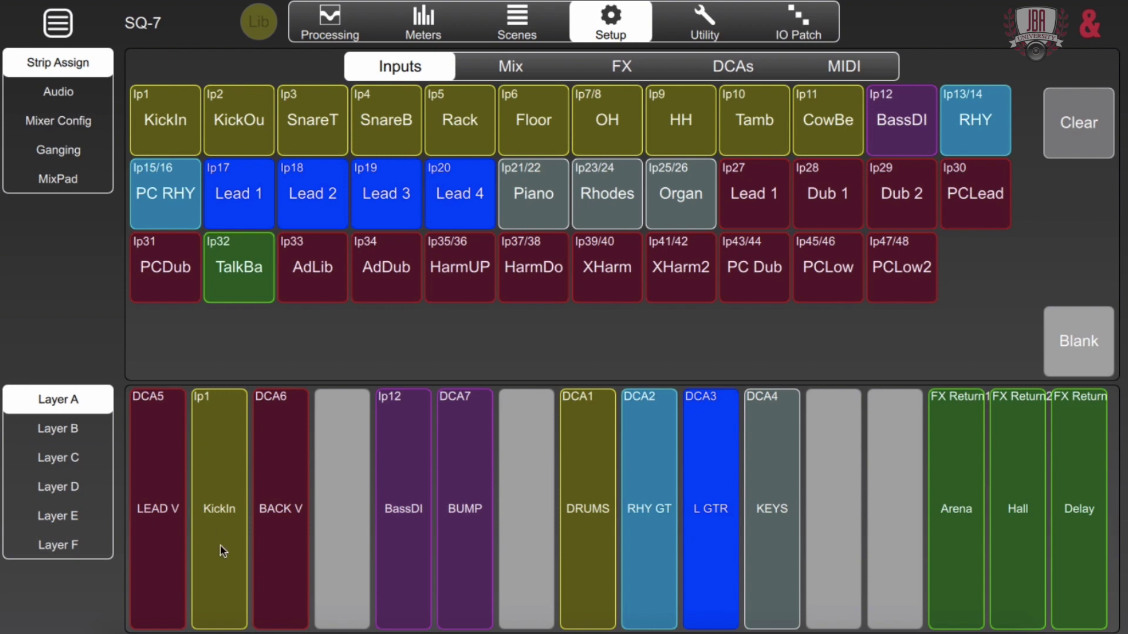
drag(221, 548, 189, 104)
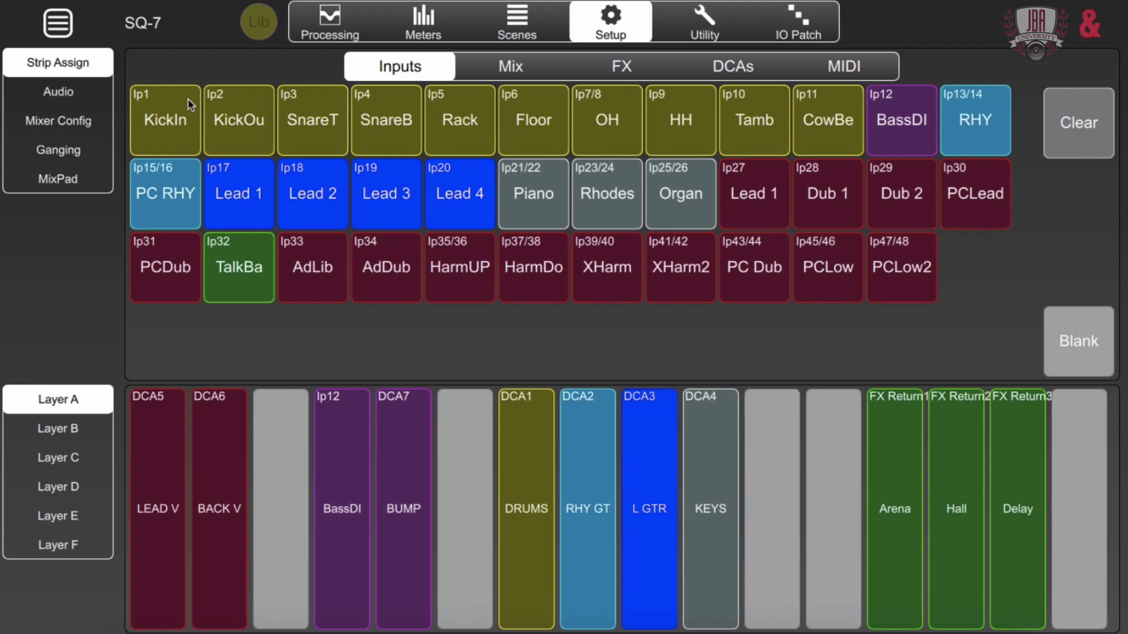
drag(1076, 340, 819, 221)
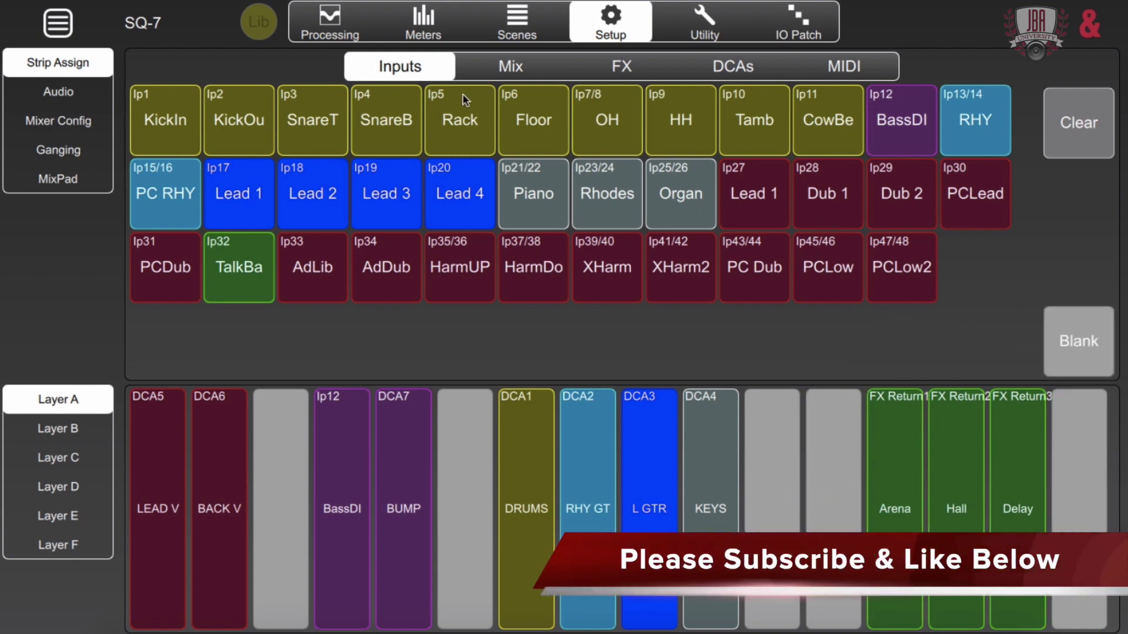
Preview the Mix, FX, DCA and MIDI tiles, then return to the input channel tiles
click(539, 66)
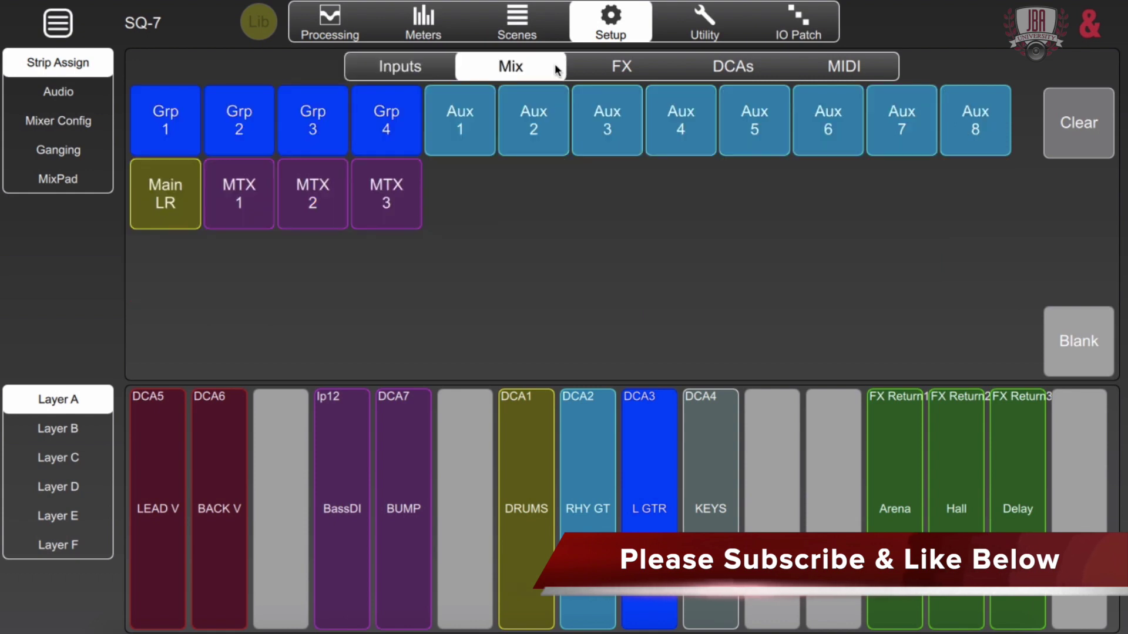
click(620, 68)
click(753, 76)
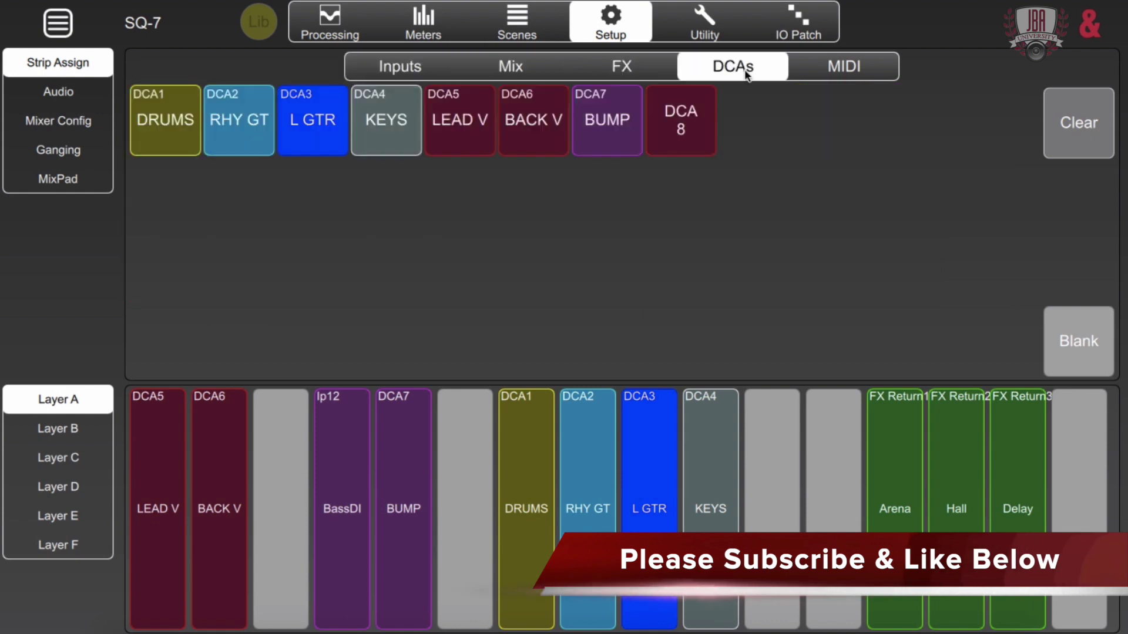
click(848, 70)
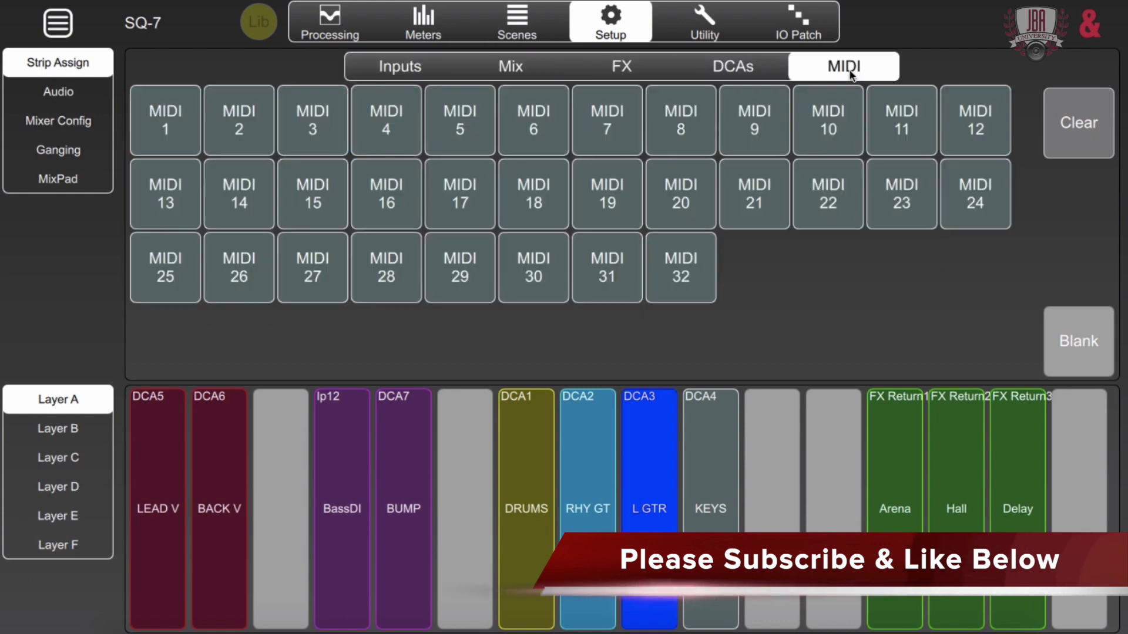
click(395, 68)
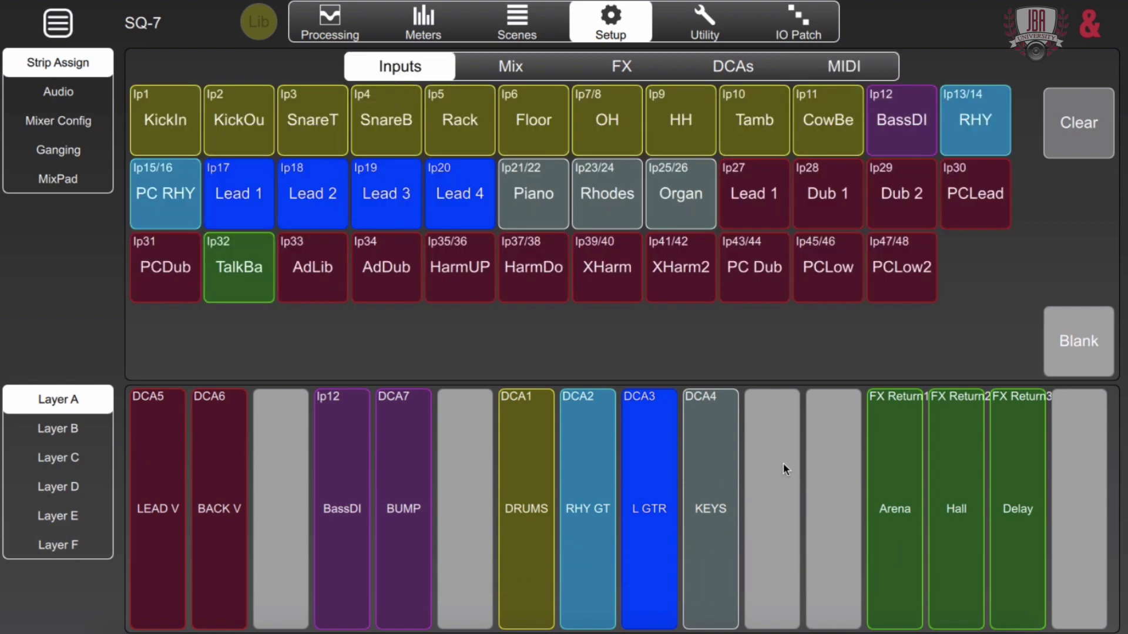
Step through Layers B and C to show Layer D's FX sends V RVB, RVB 2, DLY and Dub
click(348, 479)
drag(971, 511, 601, 464)
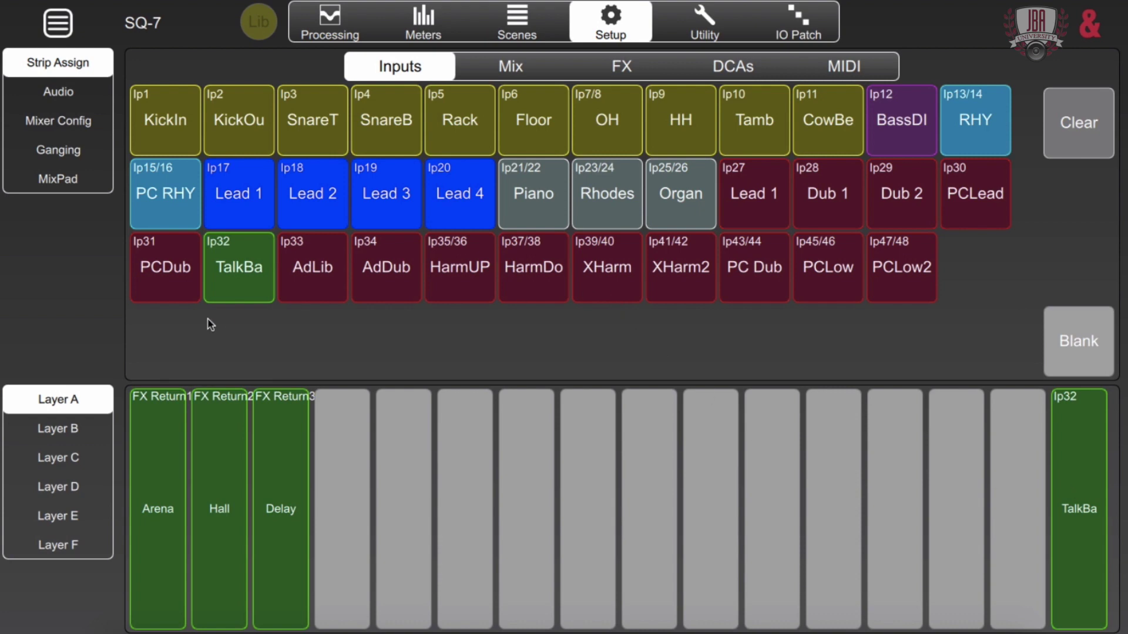
click(83, 428)
click(81, 458)
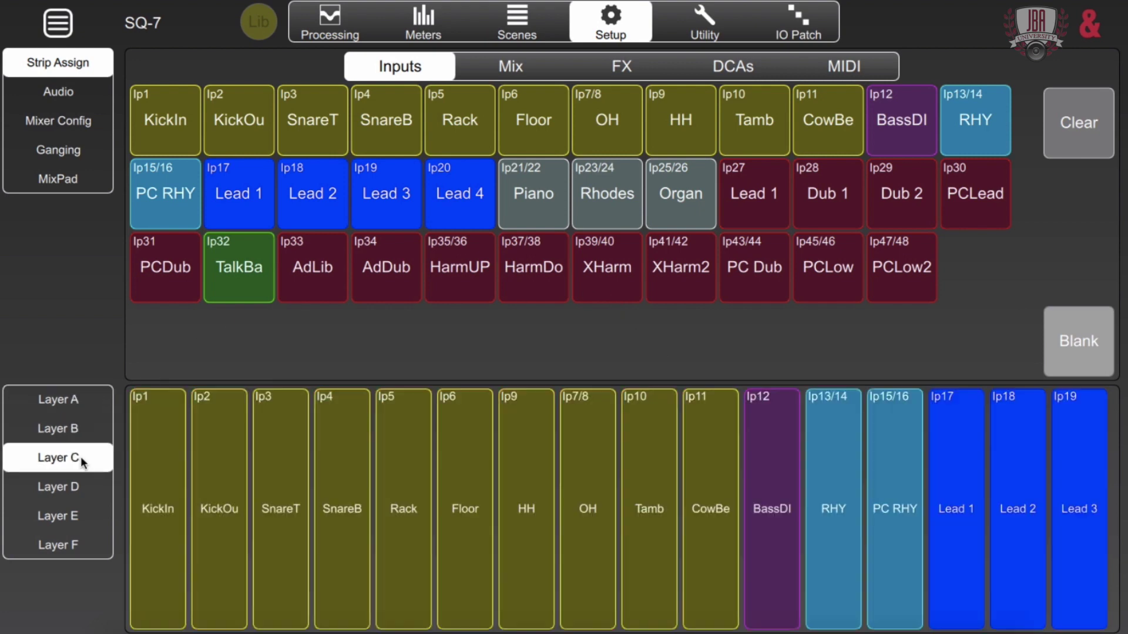
click(84, 487)
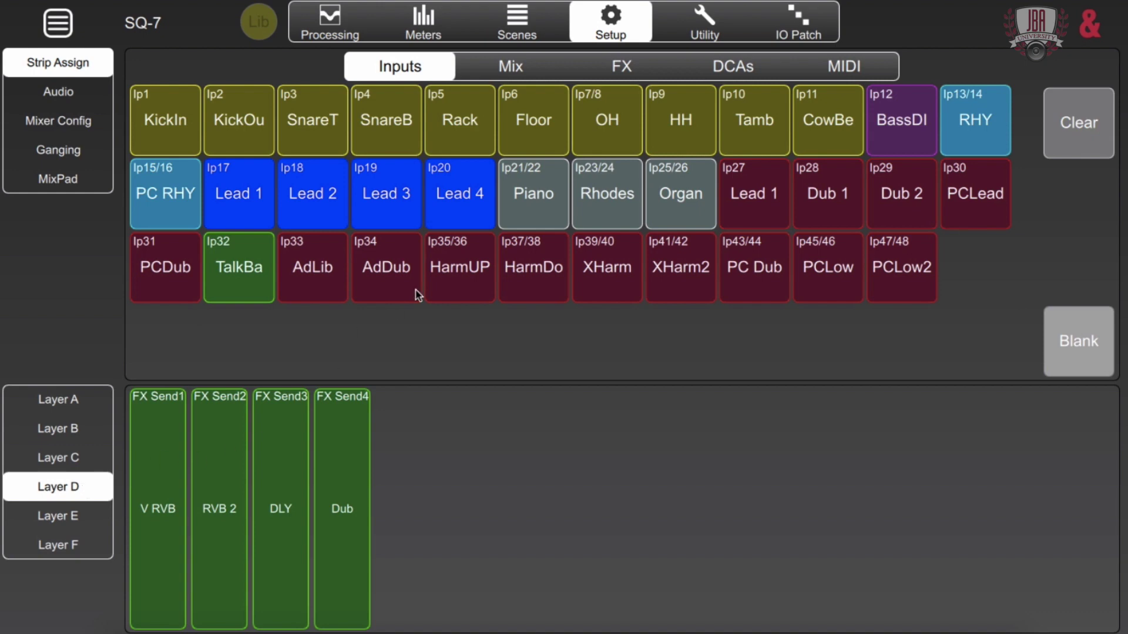
In the Audio PAFL settings, turn Additive on and keep Input to PAFL Source at Post Delay
click(61, 92)
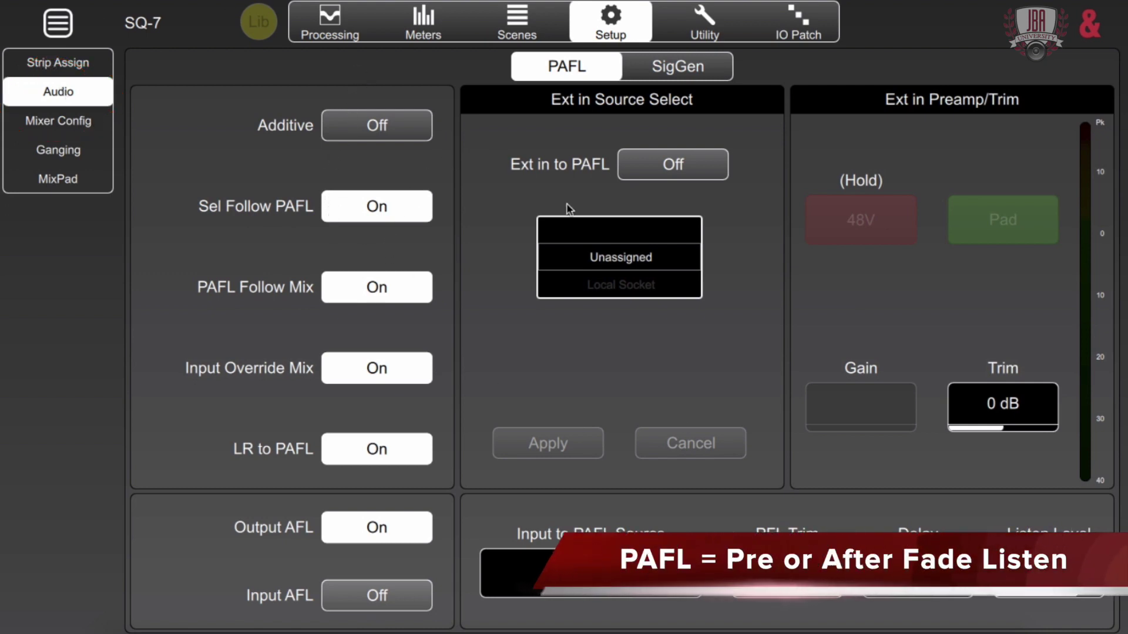
click(384, 127)
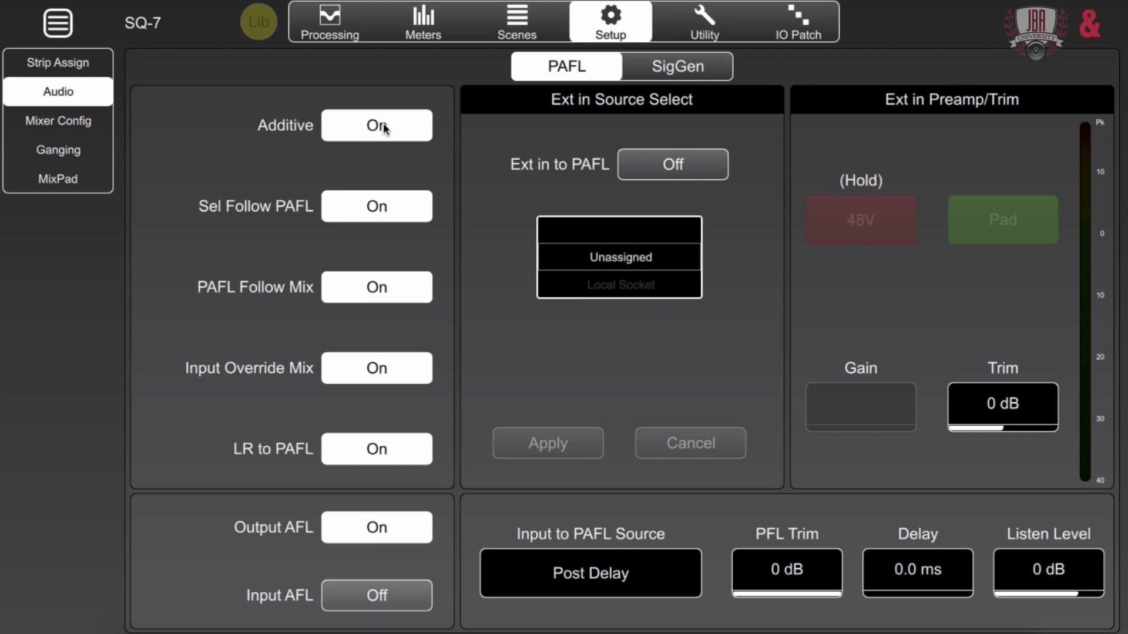
drag(650, 276, 692, 327)
click(647, 576)
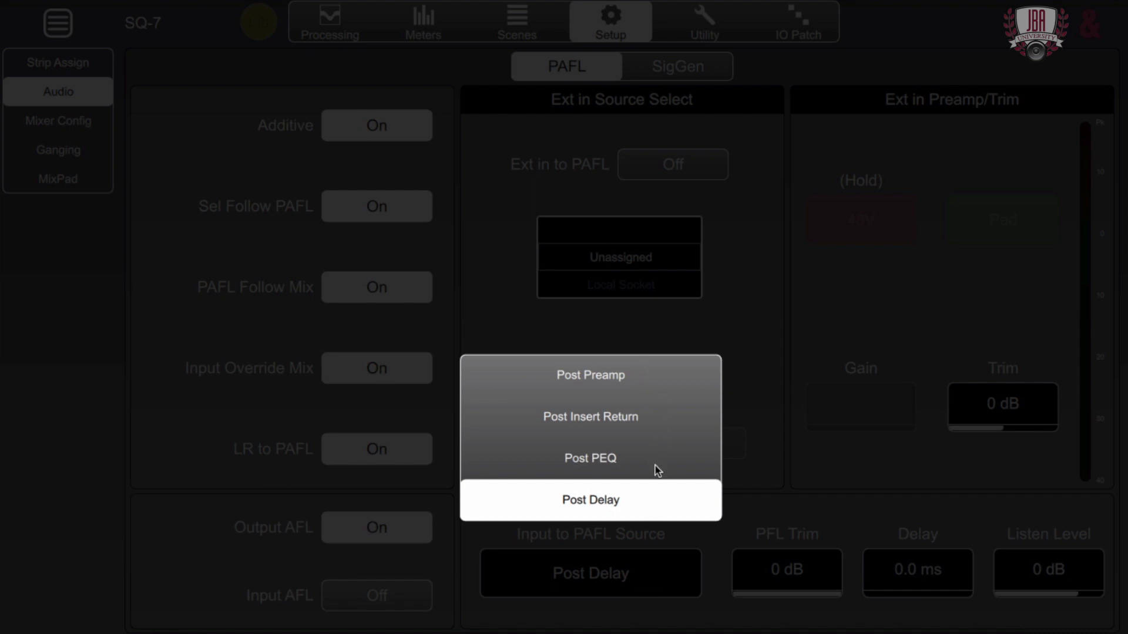
click(813, 465)
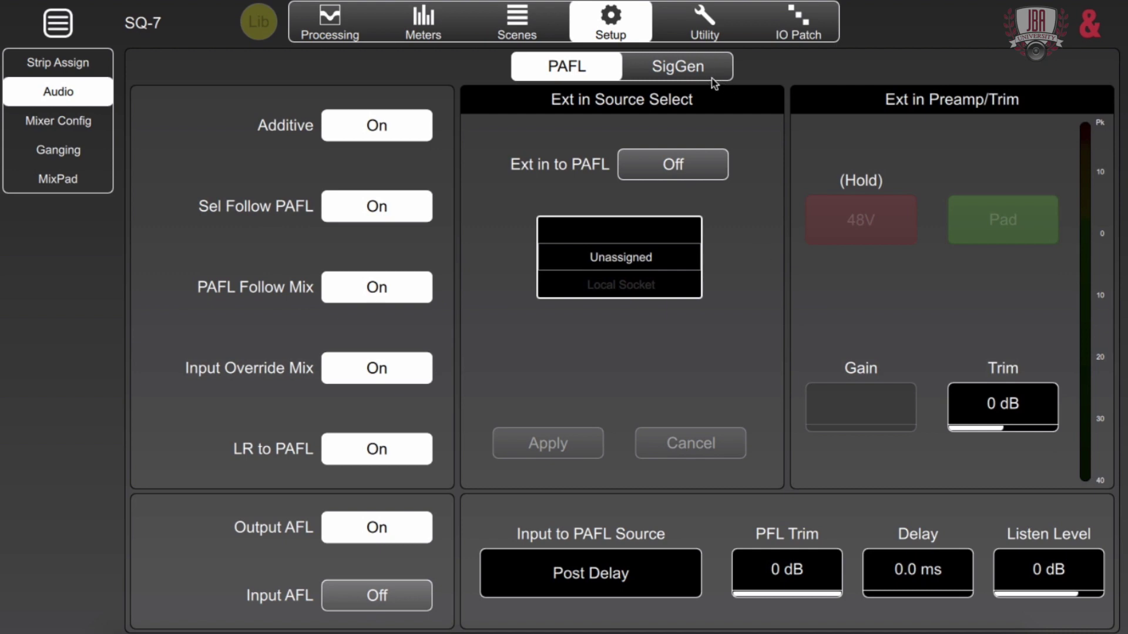
Set the signal generator to a Sine at 1.16 kHz and -33.8 dB level
click(708, 75)
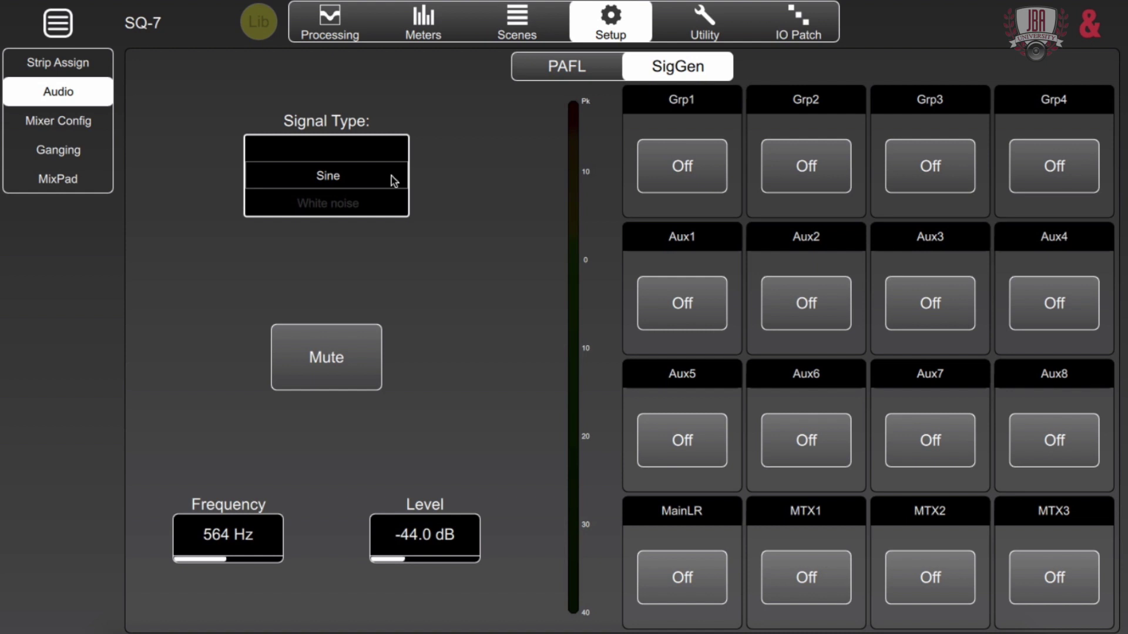
drag(389, 170, 371, 206)
drag(259, 539, 304, 548)
drag(438, 536, 497, 559)
Toggle generator Mute and the Aux2, Aux3 and Aux6 sends on, then leave them all off
click(338, 362)
click(338, 362)
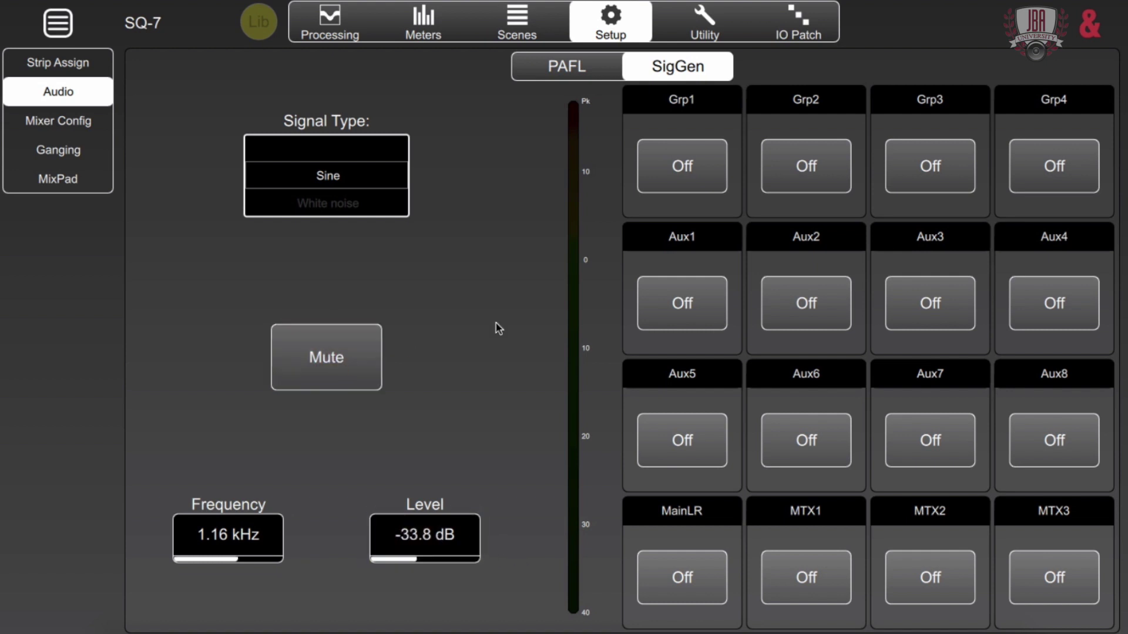
click(812, 304)
click(930, 303)
click(820, 442)
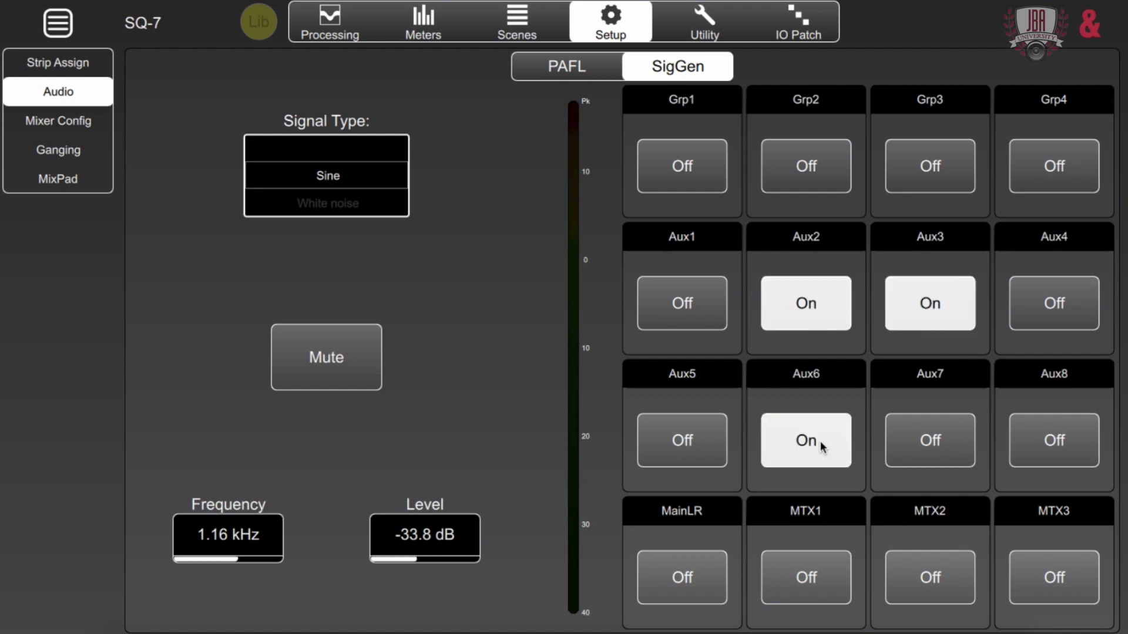
click(820, 441)
click(945, 306)
click(820, 303)
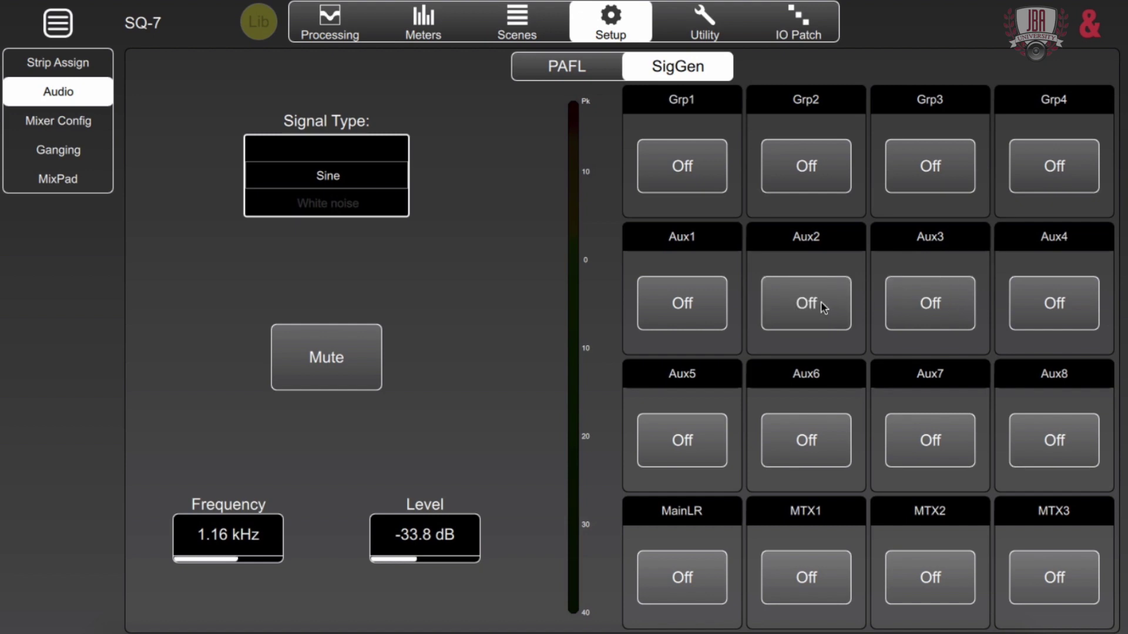
View the Mixer Config Role page, then bring up the Ganging setup page
click(86, 121)
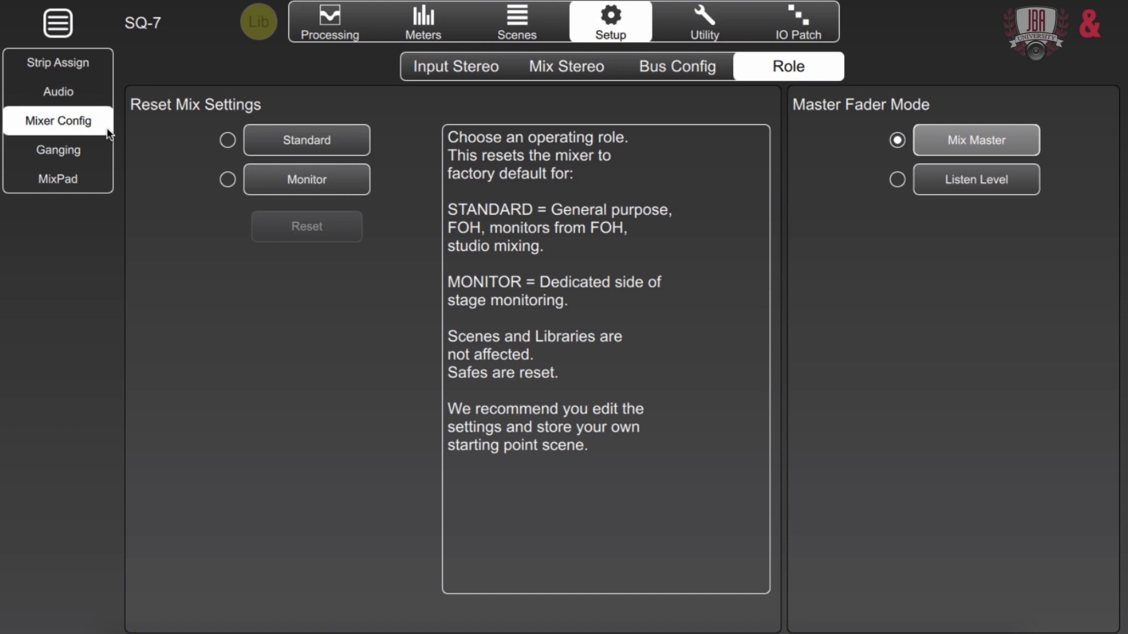
click(75, 160)
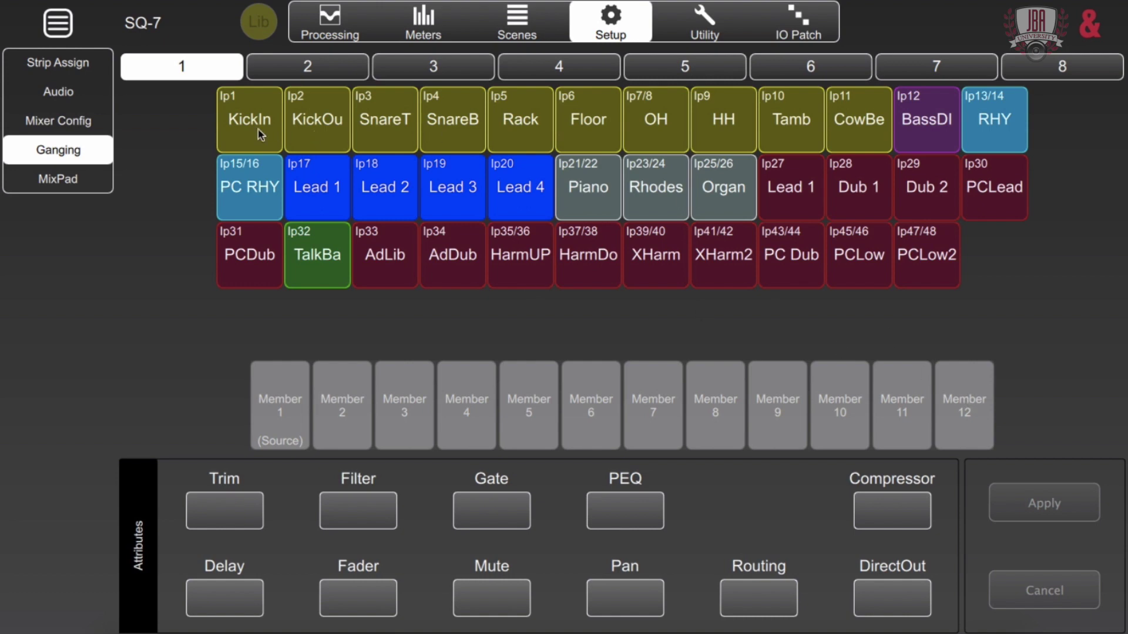
Make Gang 1 of KickIn and KickOu linking Routing, Gate and Fader, and apply it
drag(249, 128, 271, 423)
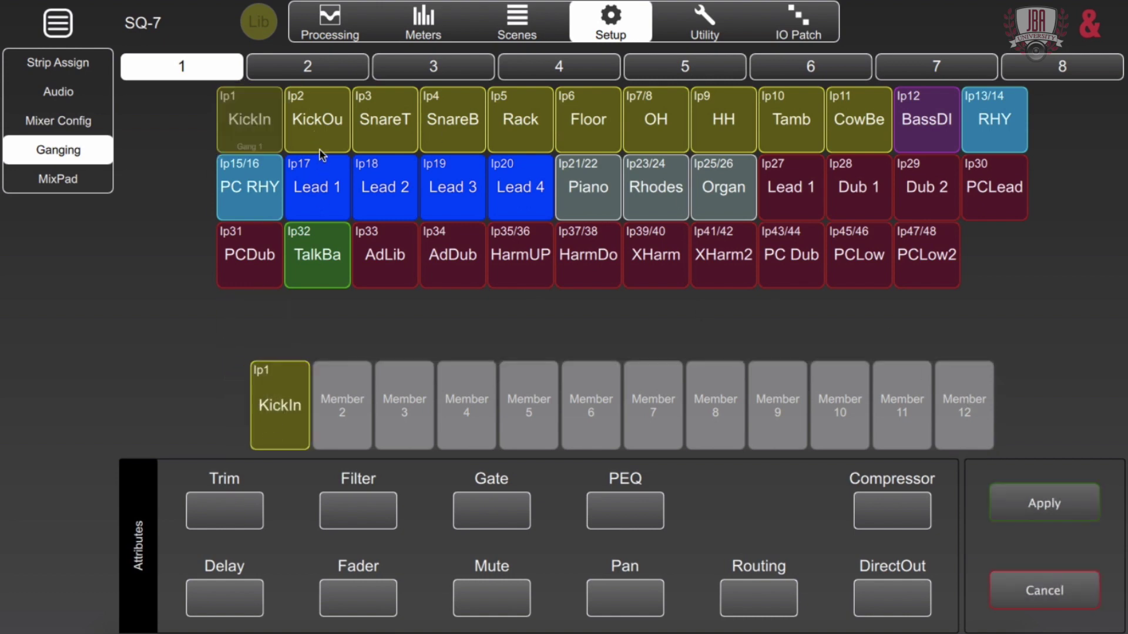
drag(320, 142, 331, 425)
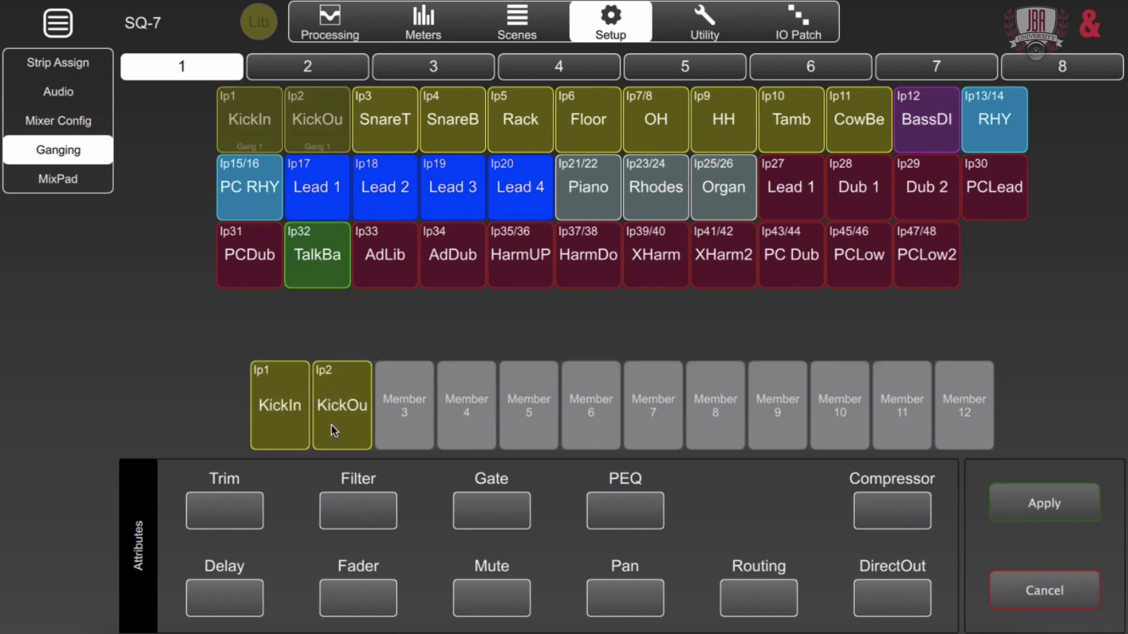
click(767, 587)
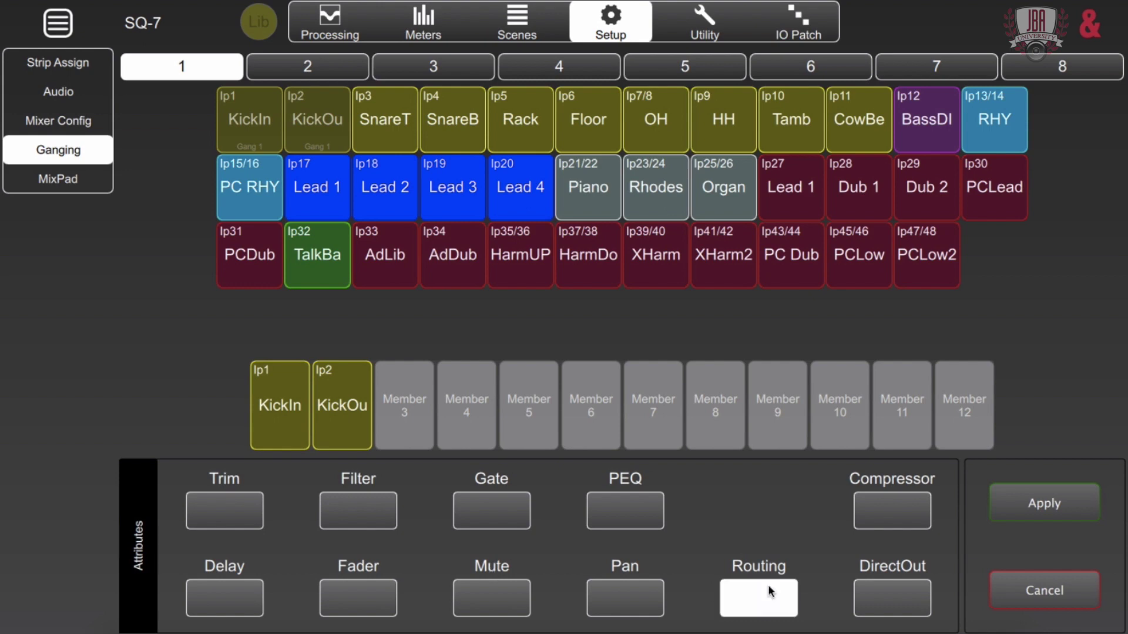
click(484, 496)
click(376, 605)
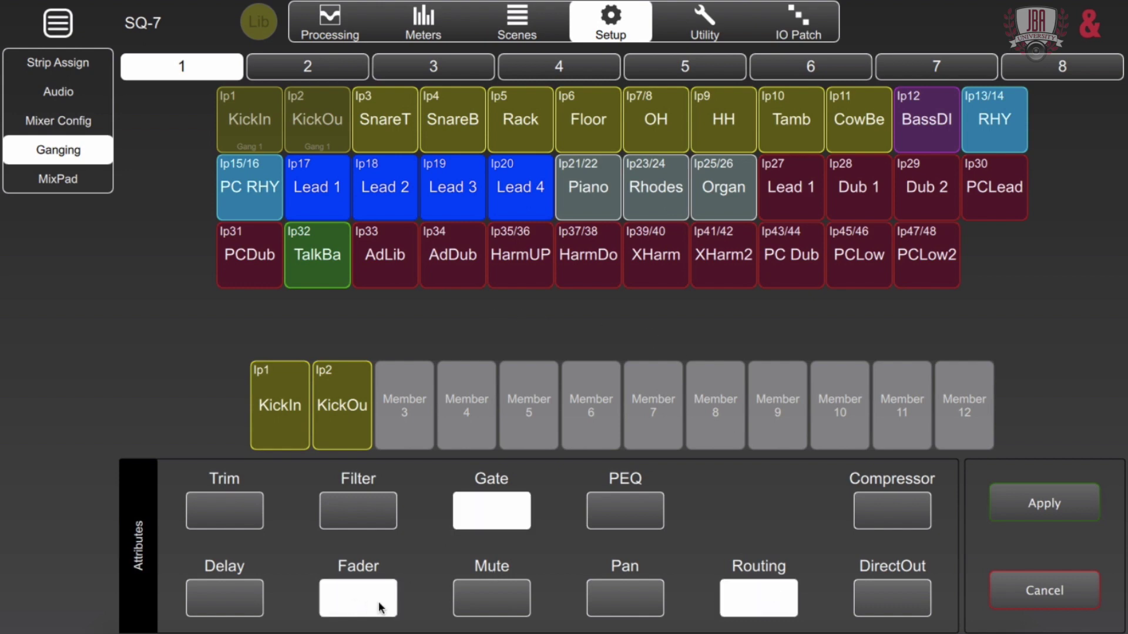
click(1056, 506)
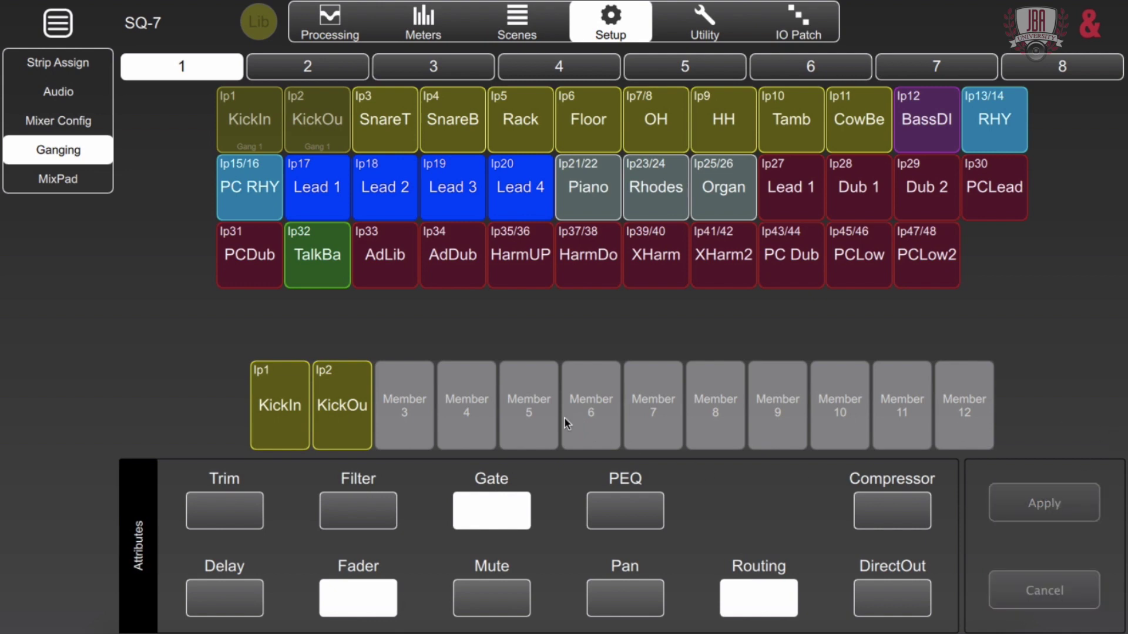
Look over the other gang slots up to empty Gang 5, then go to MixPad settings
click(297, 66)
click(487, 67)
click(633, 63)
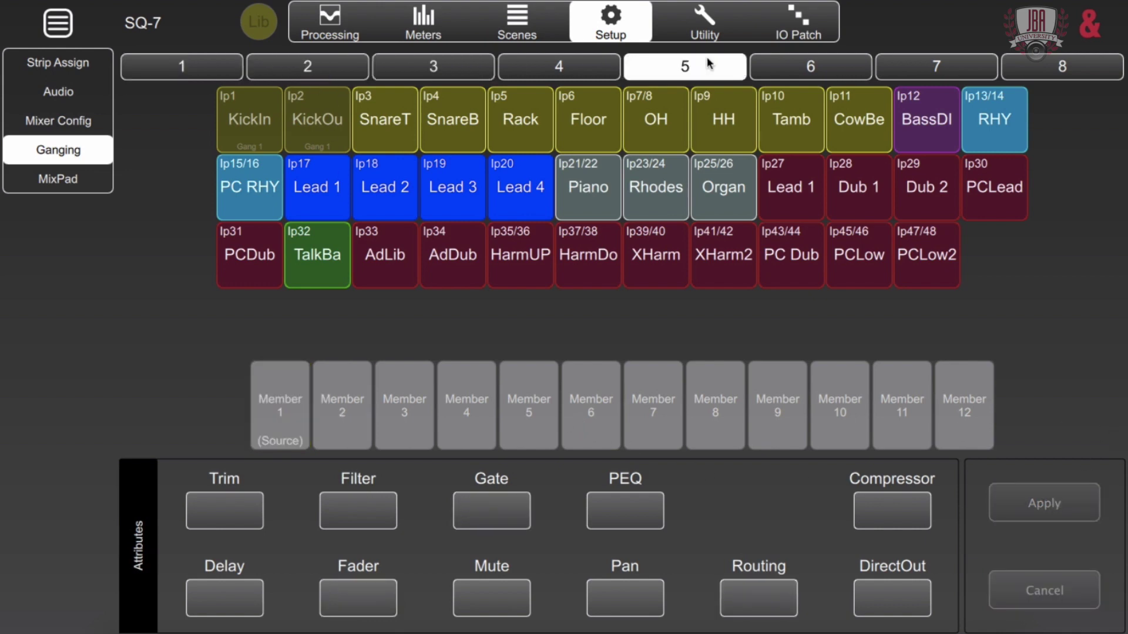
click(83, 178)
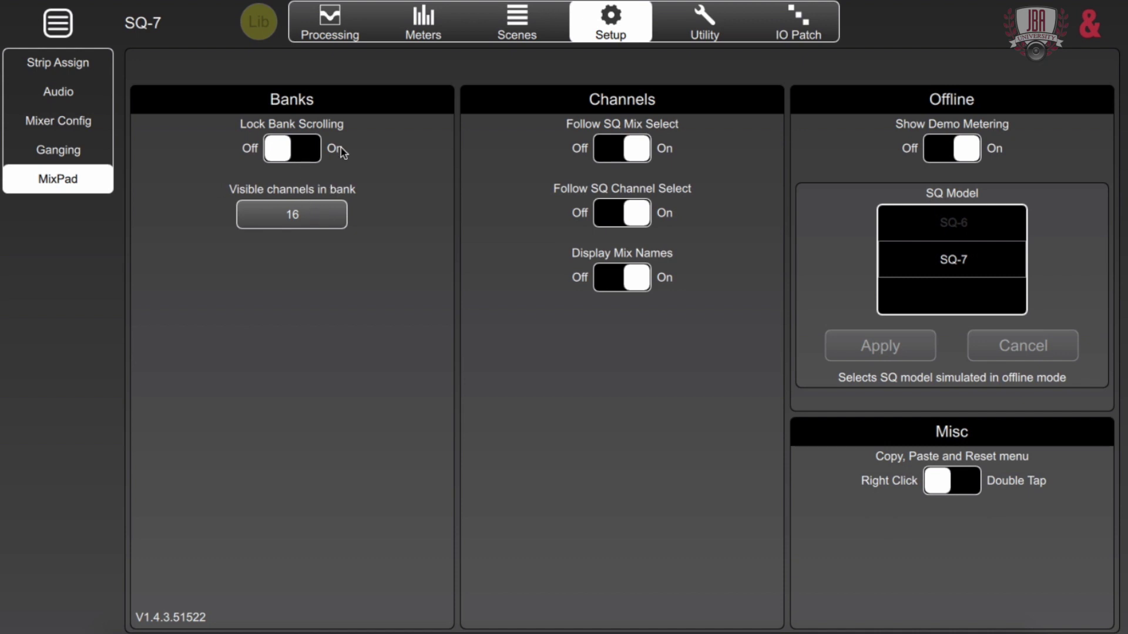
Turn Lock Bank Scrolling on and set Visible channels in bank to 8
click(331, 23)
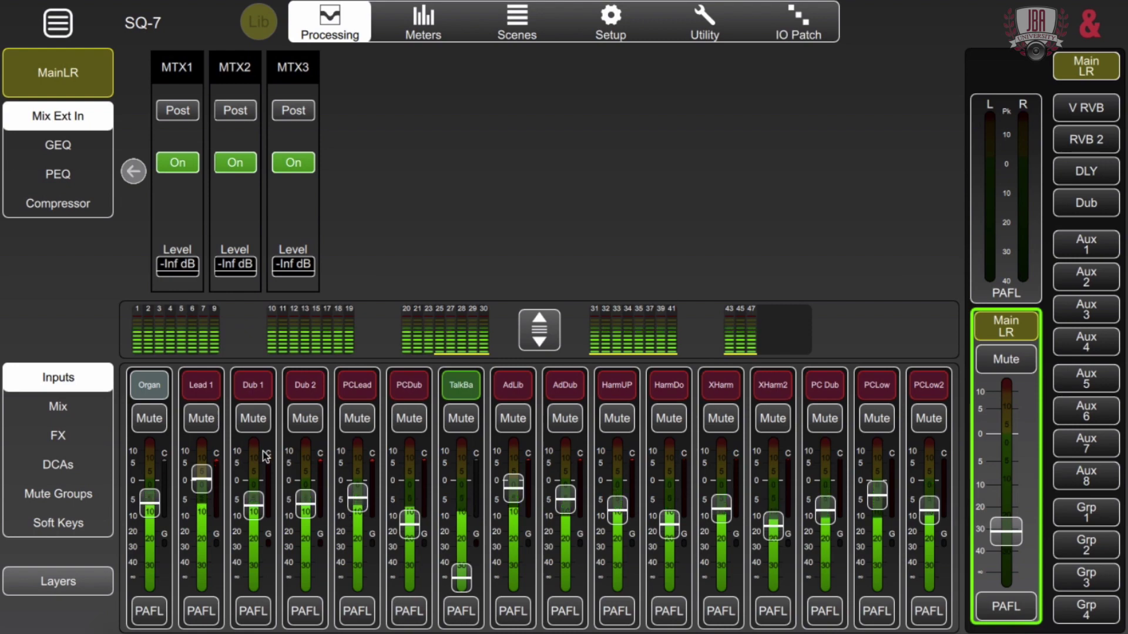
click(614, 27)
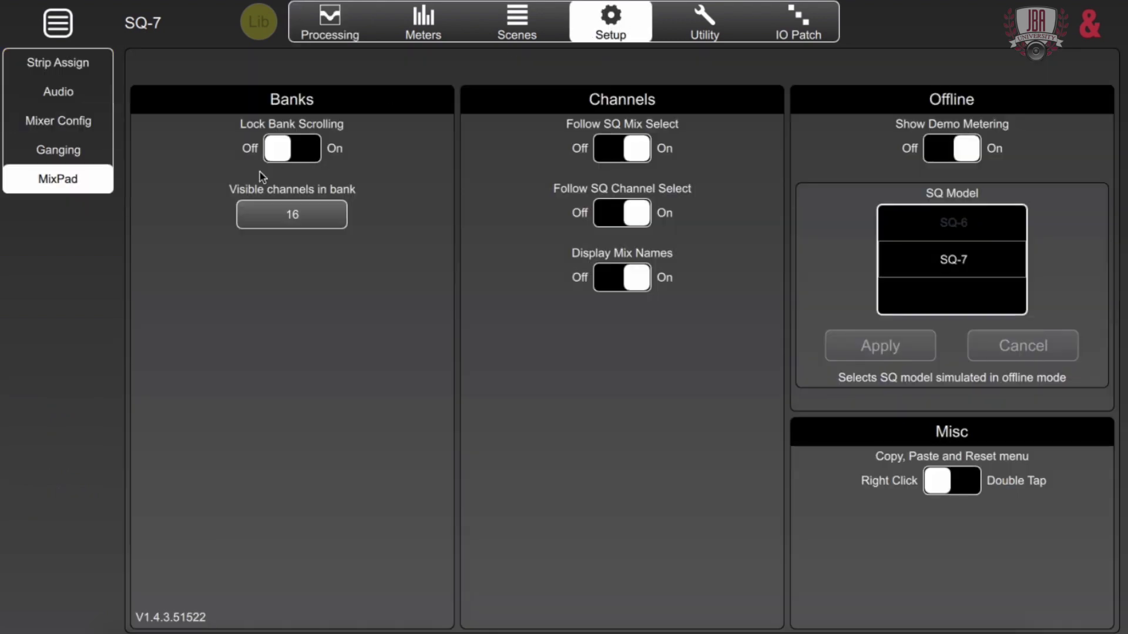
click(327, 216)
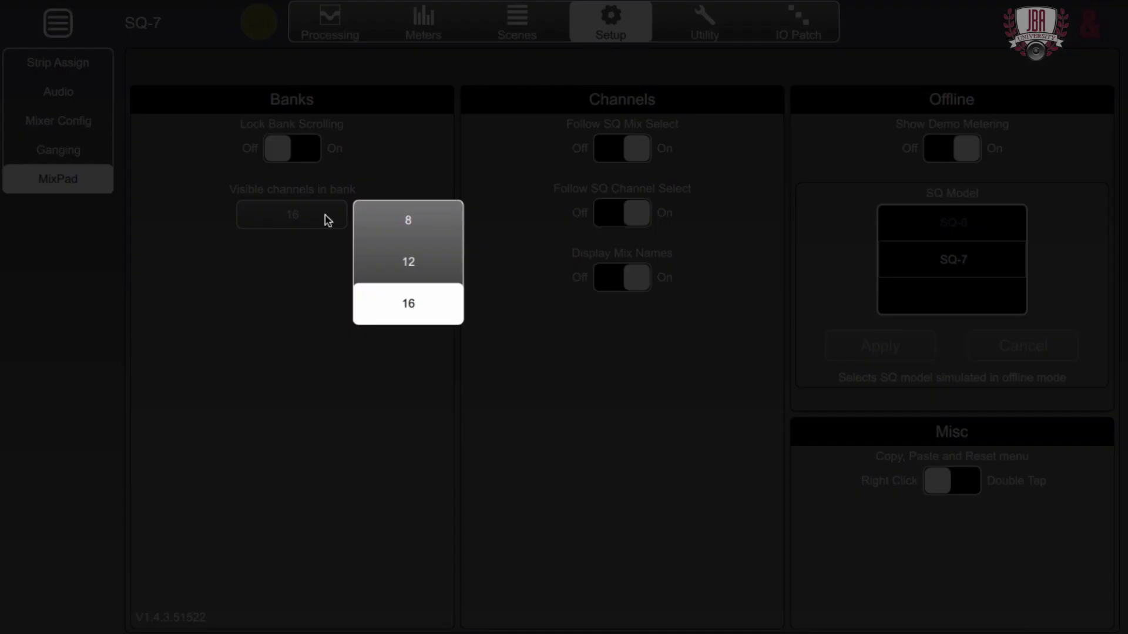
click(408, 113)
click(315, 146)
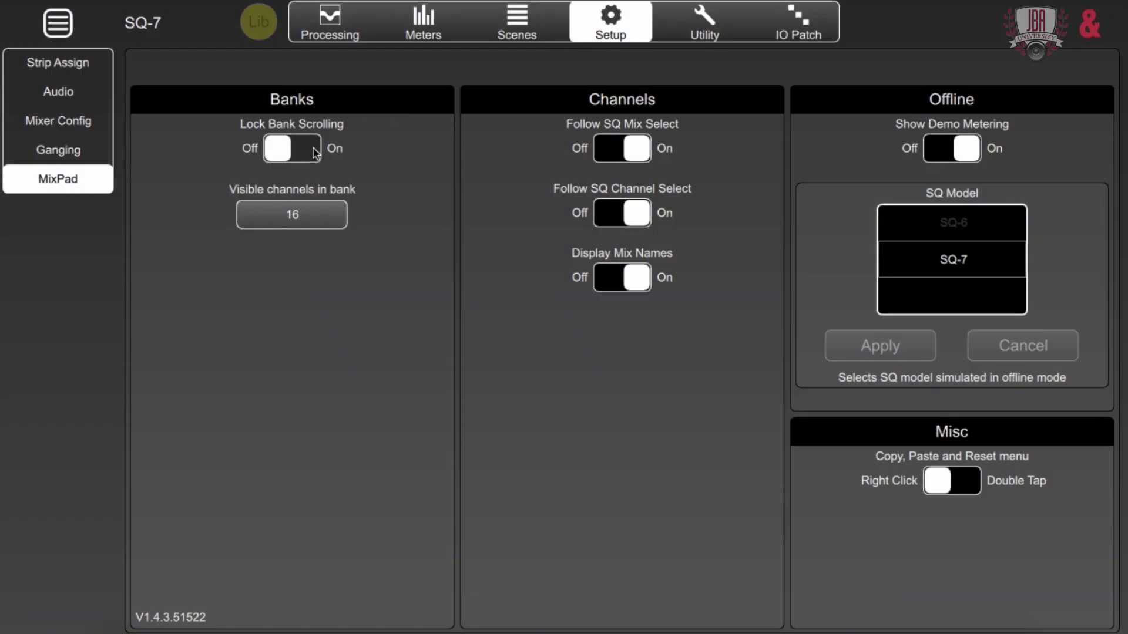
click(299, 224)
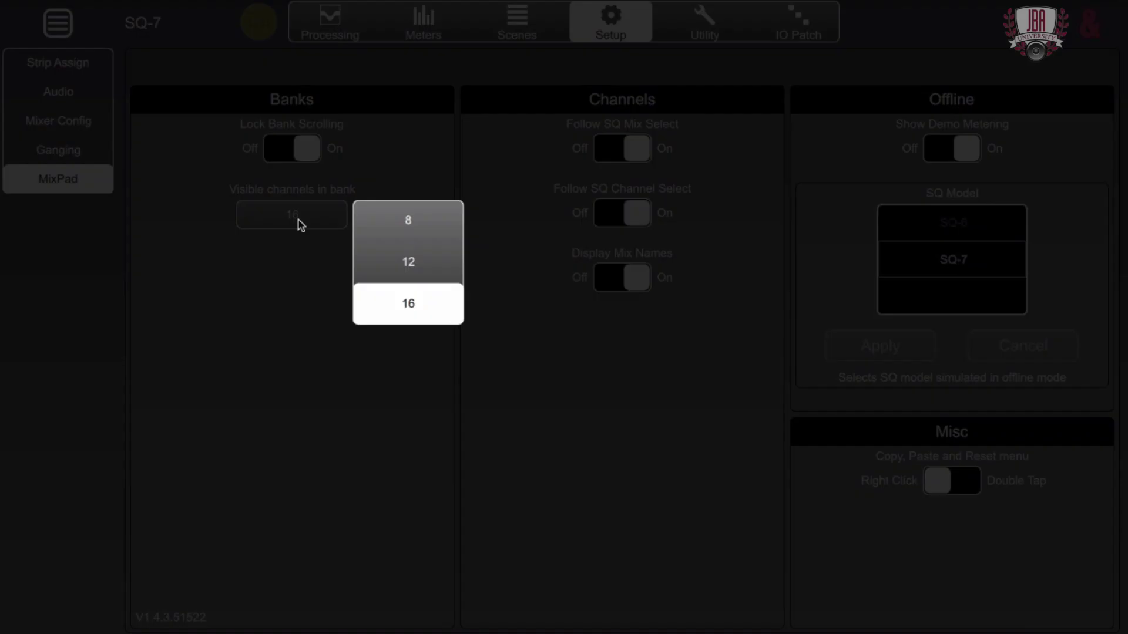
click(414, 227)
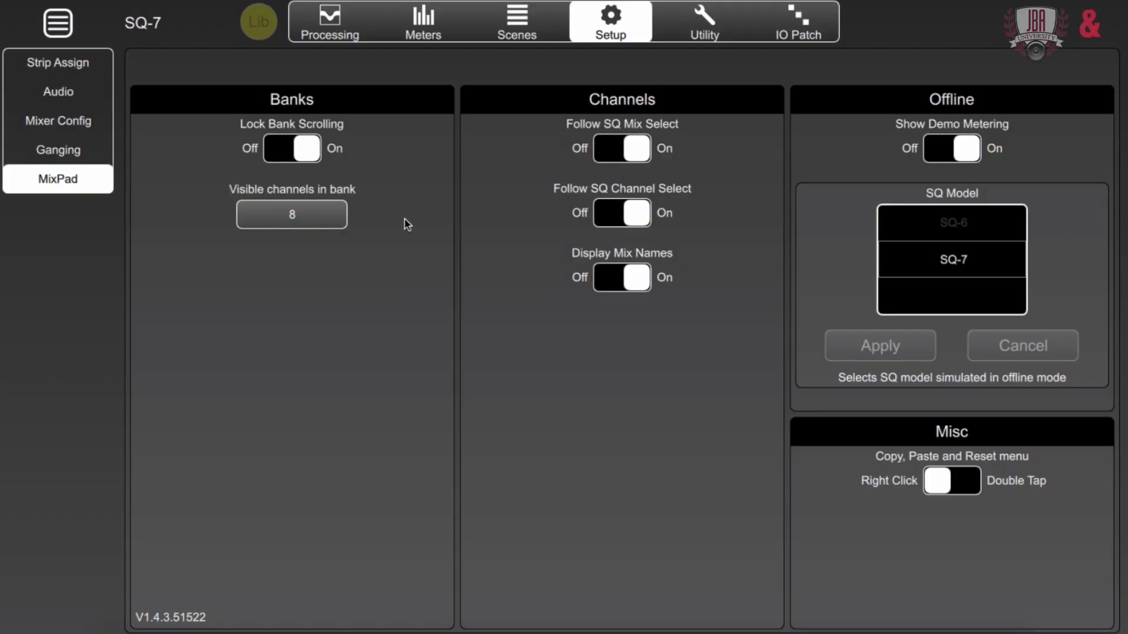
Check the Processing strip banks page through in eights, from first to last, then return to settings
click(348, 22)
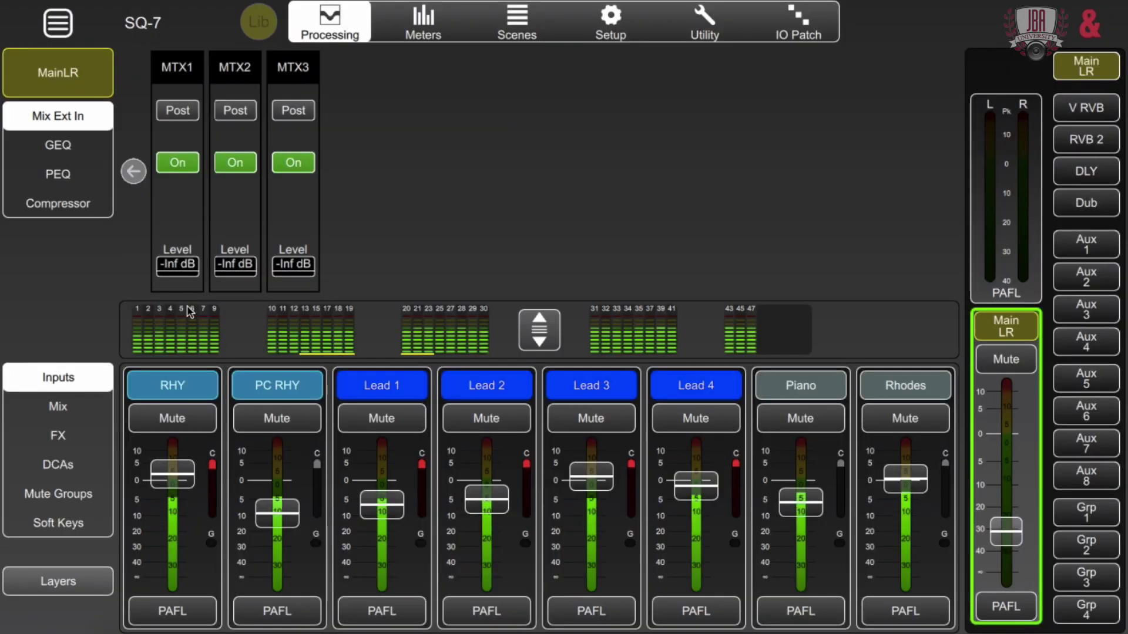
click(185, 329)
click(310, 332)
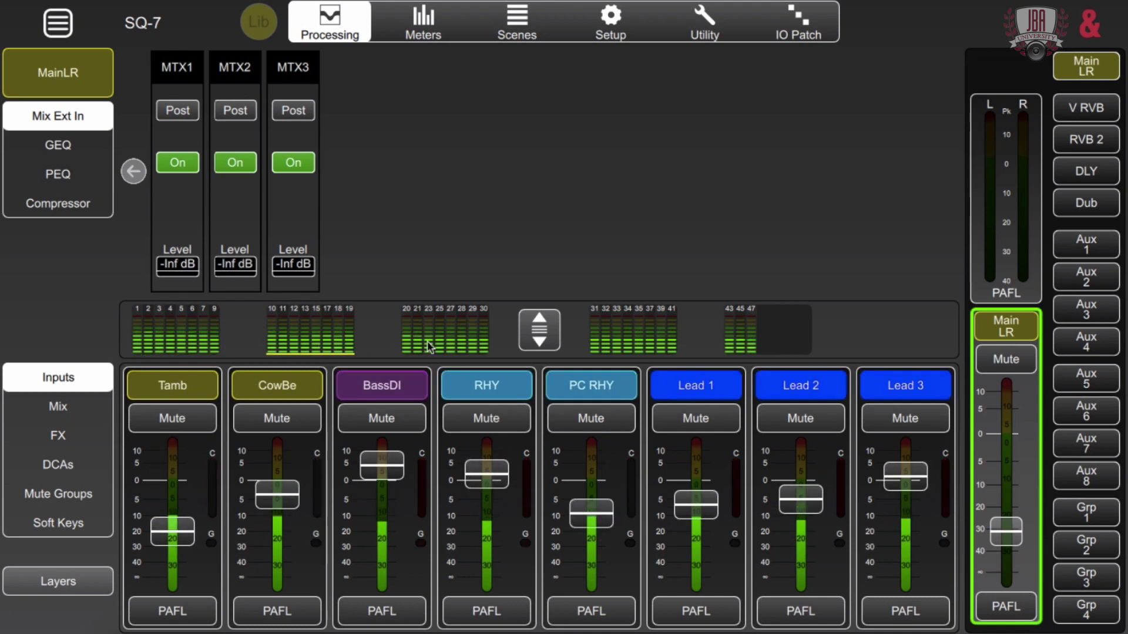
click(449, 343)
click(646, 339)
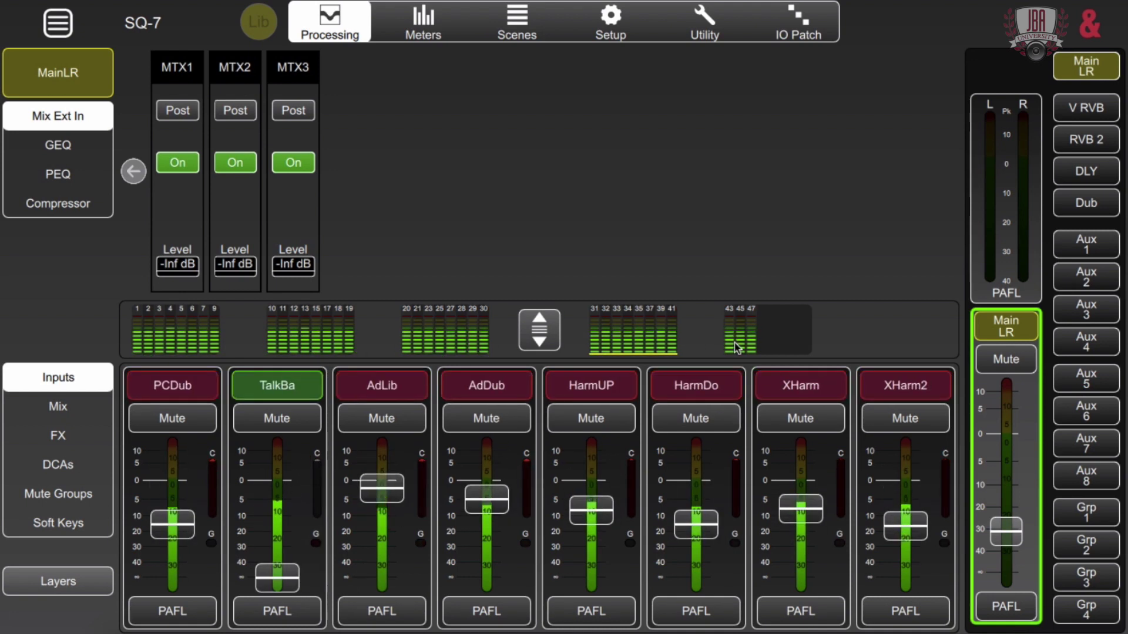
click(737, 348)
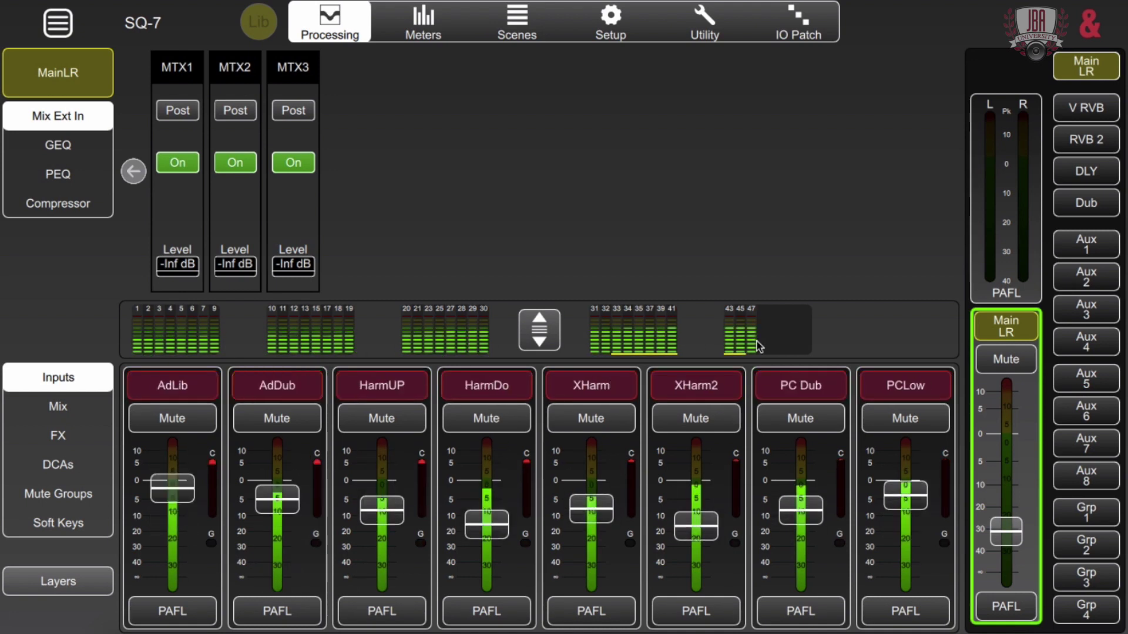
click(611, 21)
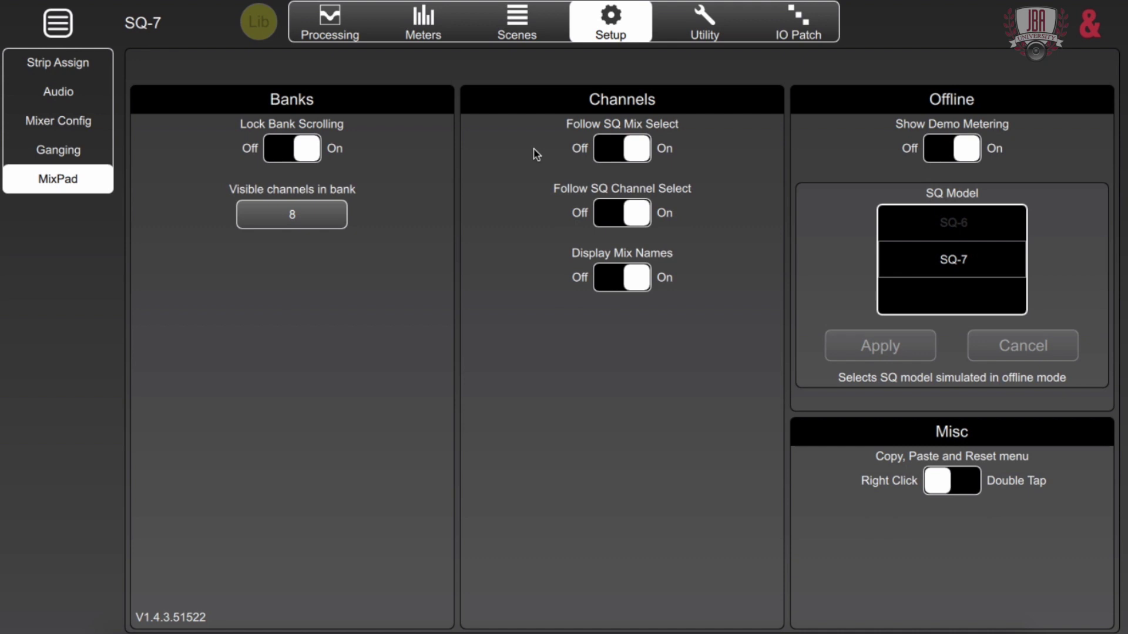
Switch Follow SQ Channel Select and Follow SQ Mix Select to Off
click(599, 216)
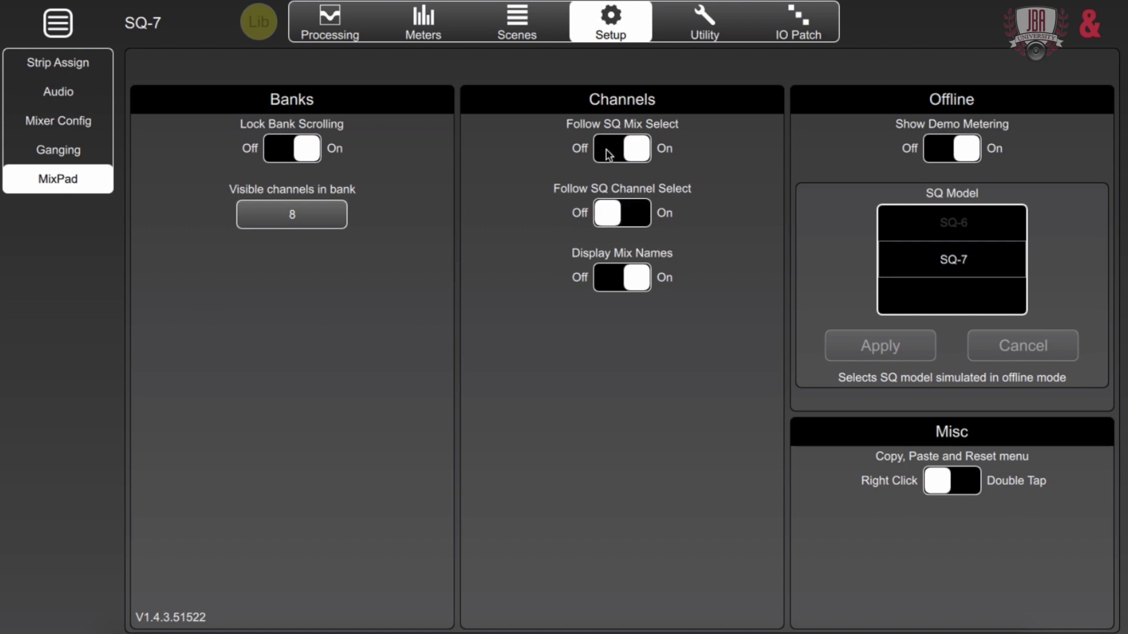
click(606, 151)
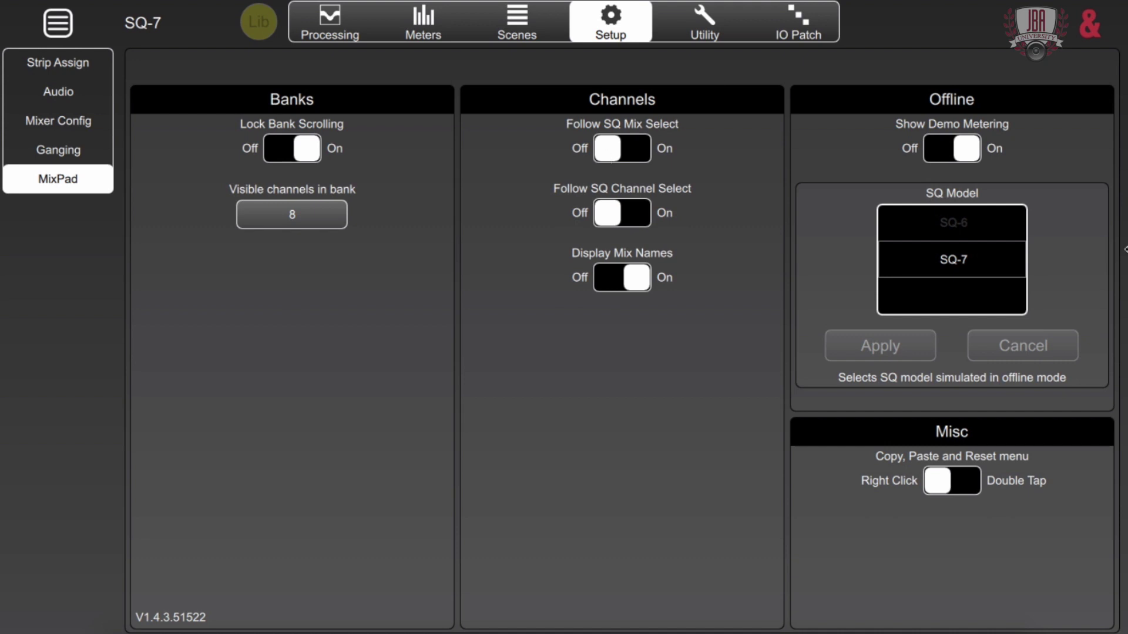
drag(969, 258, 989, 244)
Store a new local show named 'Demo', then open and close the main menu
click(708, 19)
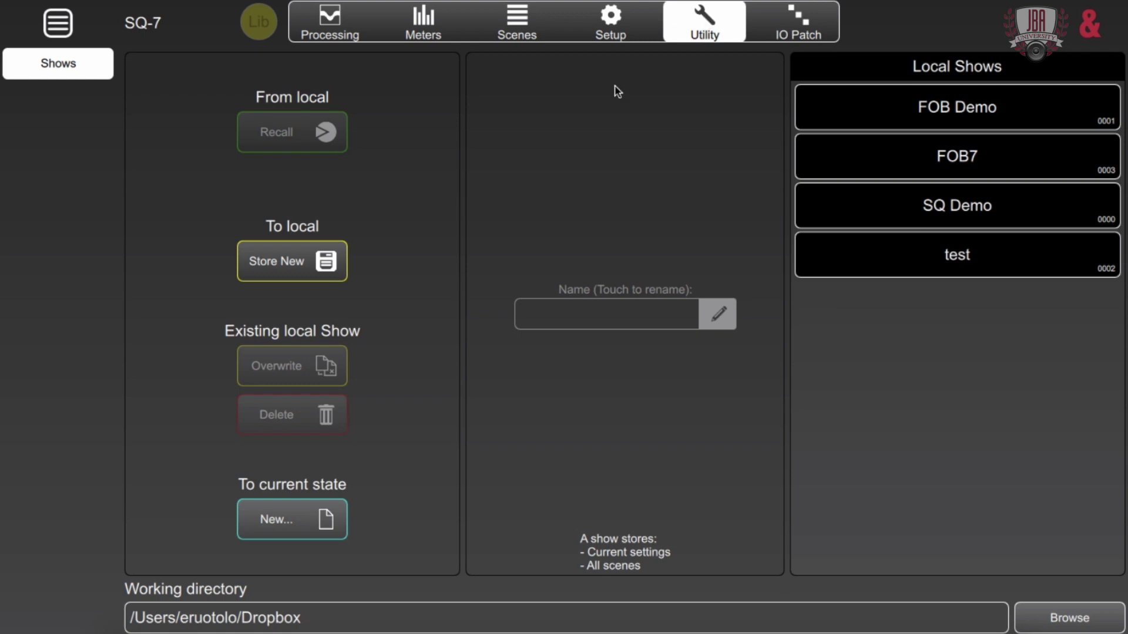
click(269, 260)
click(269, 260)
click(269, 259)
text(Demo)
click(269, 259)
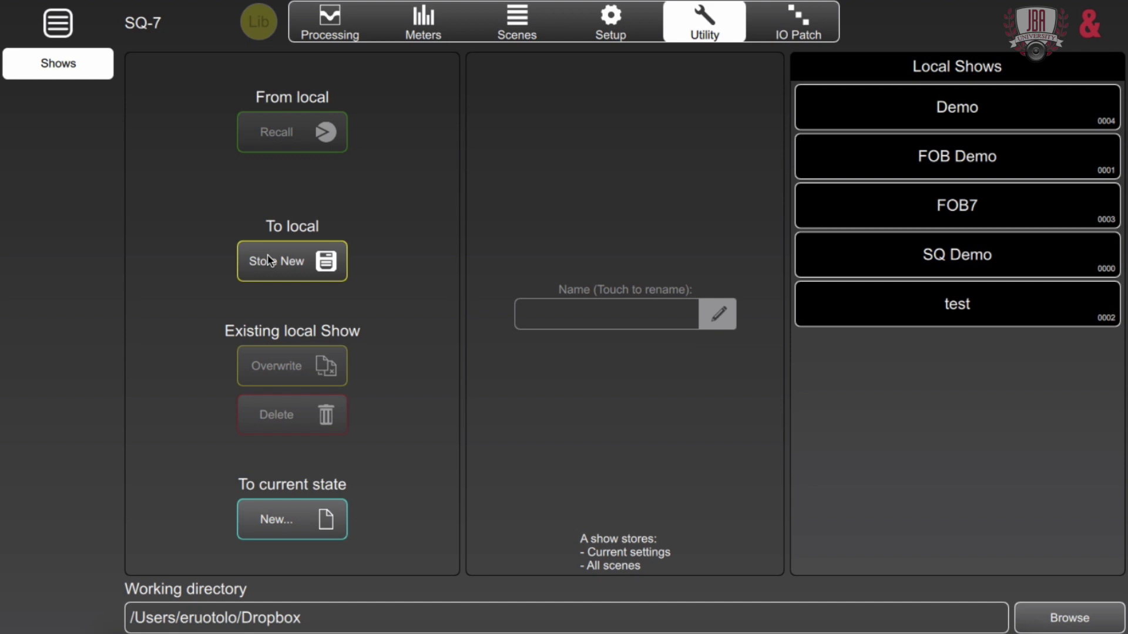
click(61, 28)
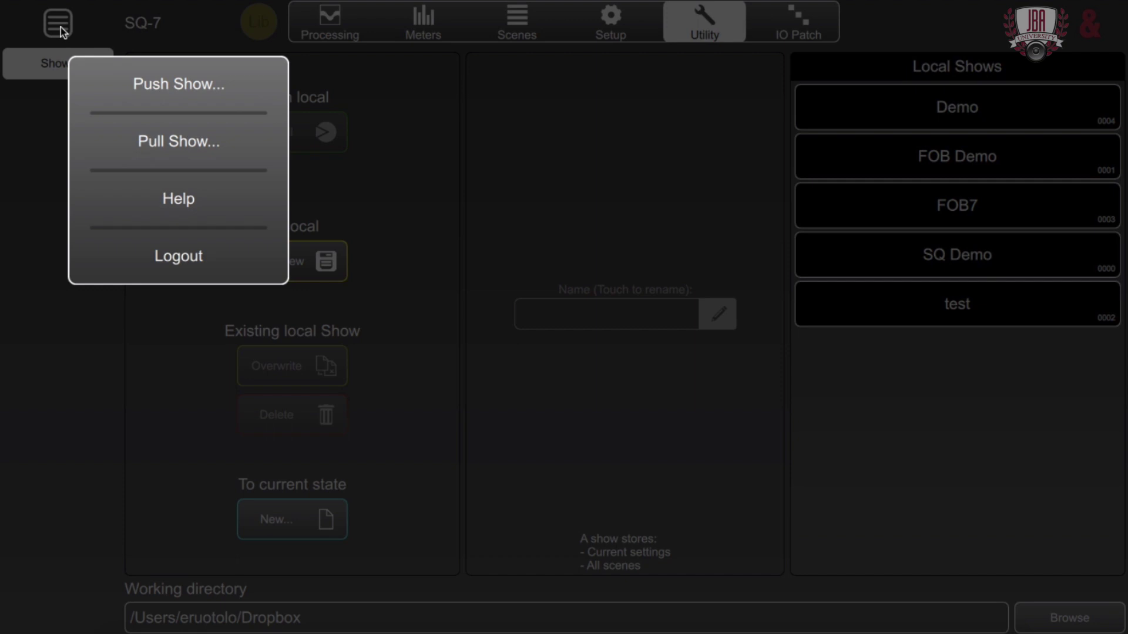
click(624, 204)
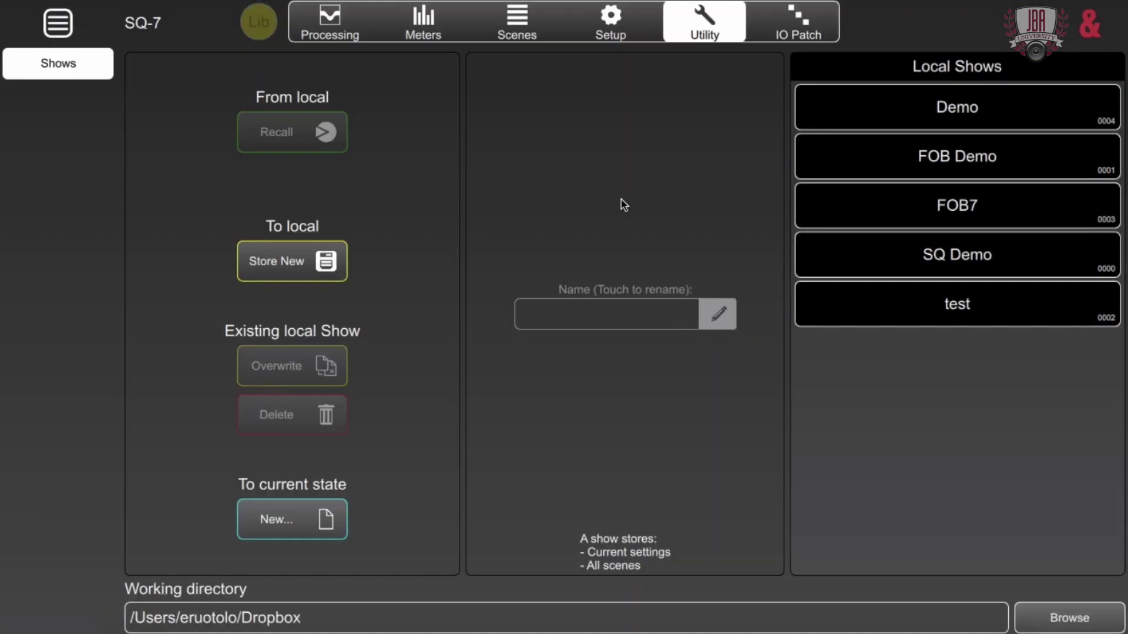